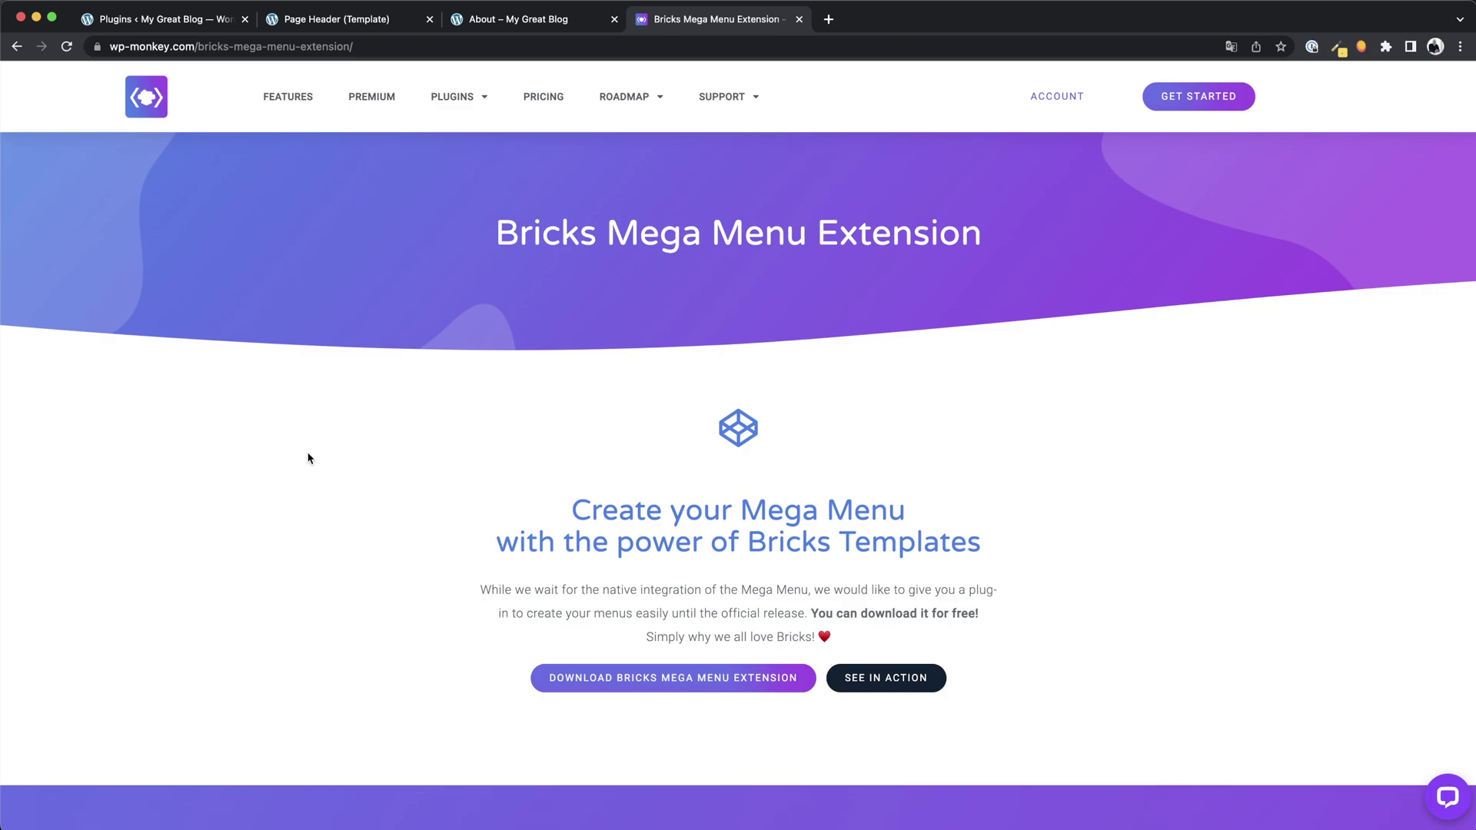
Step: Check the Bricks Mega Menu Extension plugin, then inspect the Mega Menu – About template in Bricks
click(166, 19)
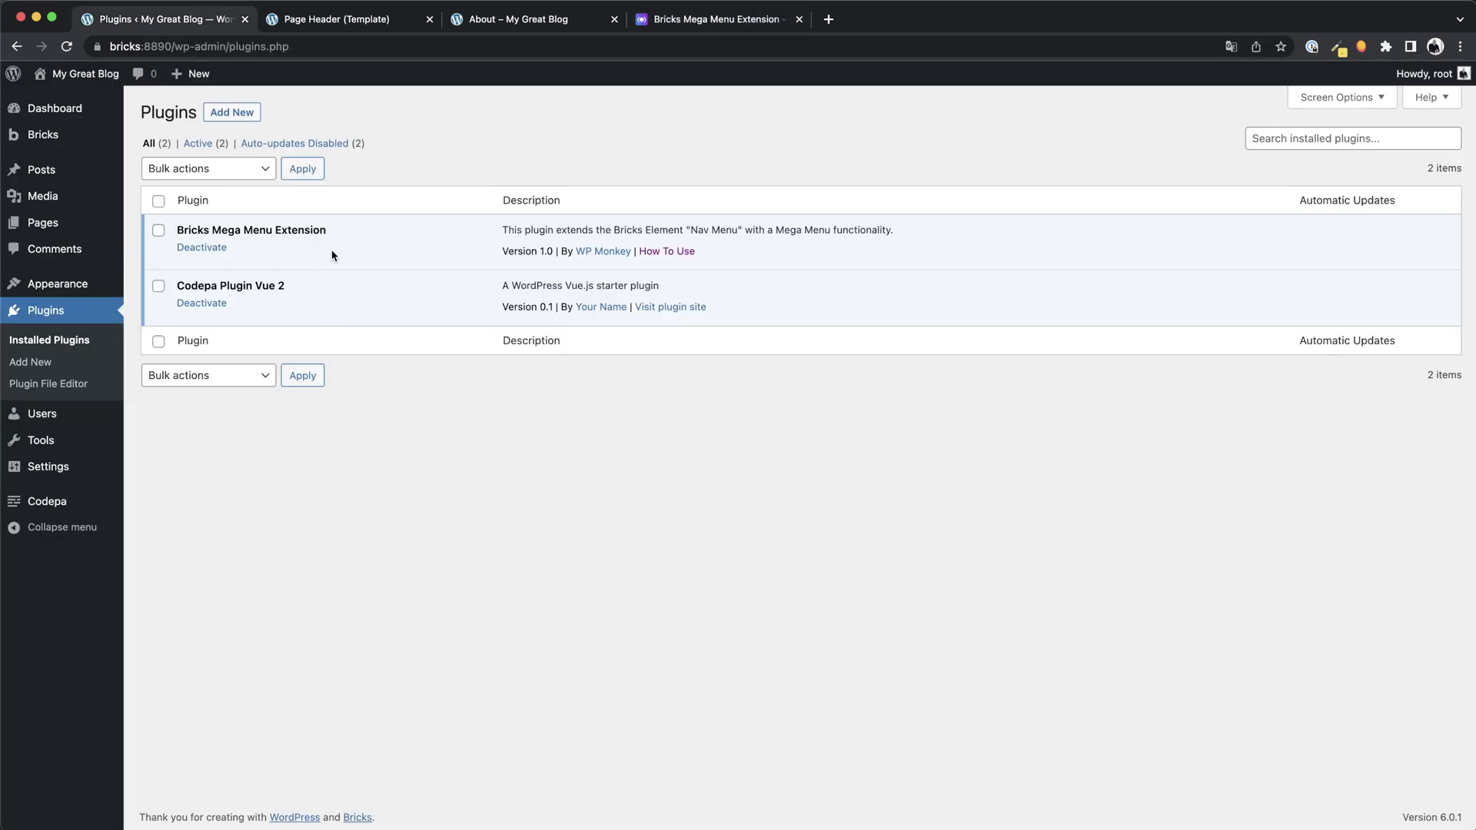
drag(335, 236, 175, 236)
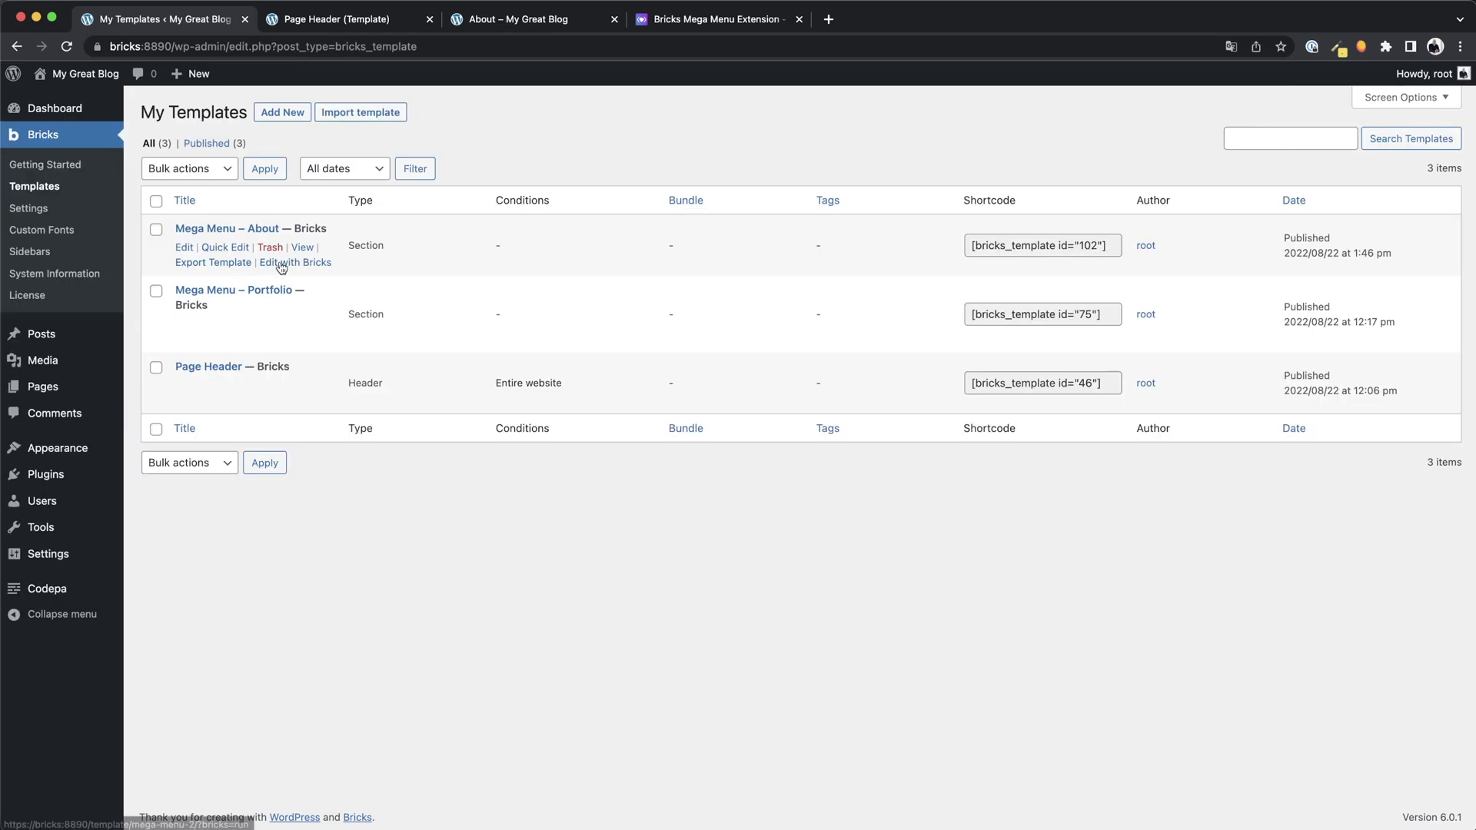
super+click(281, 264)
click(327, 21)
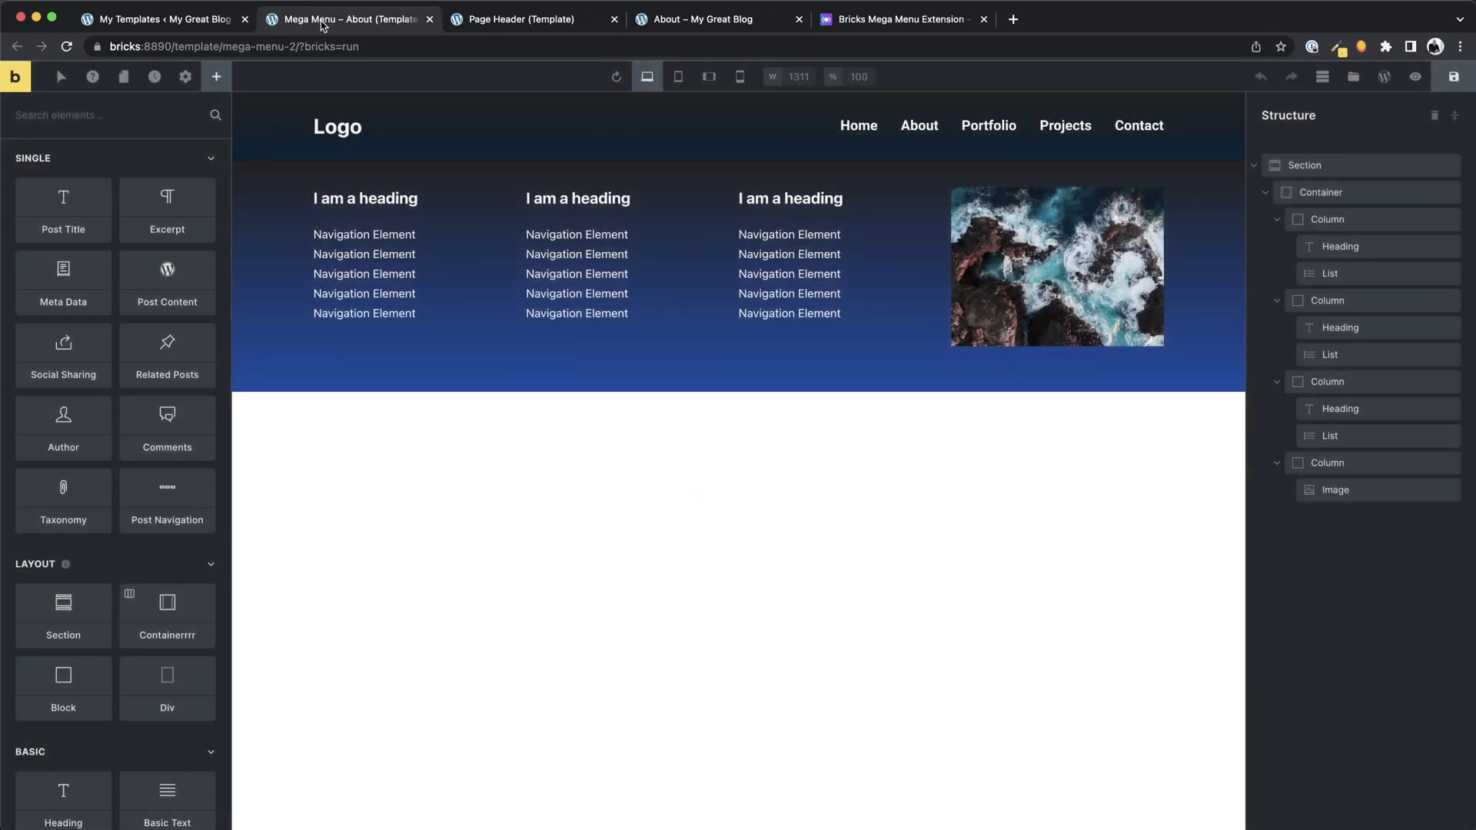
click(1304, 164)
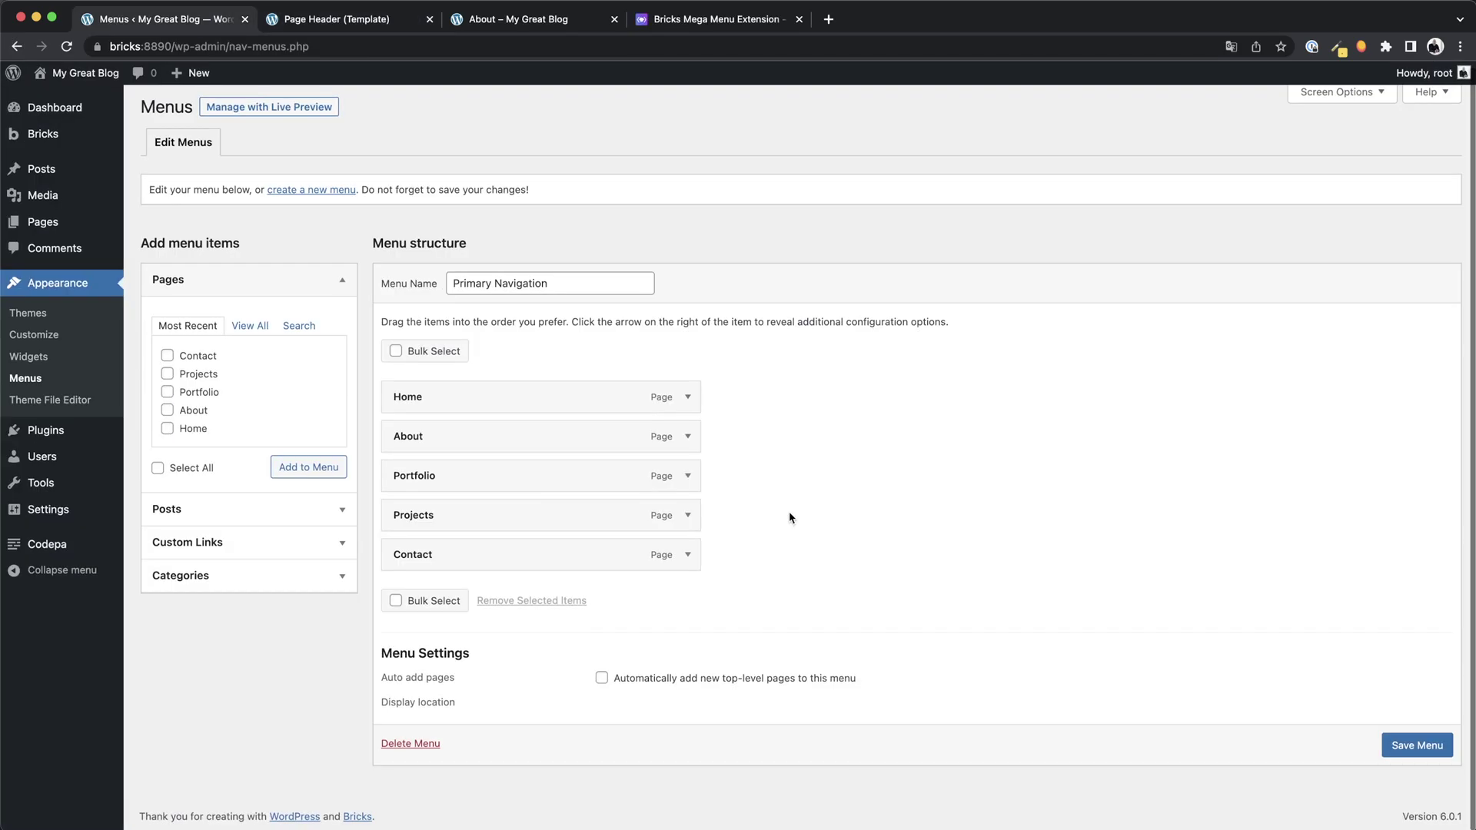
Step: Assign the Mega Menu – About template to the About menu item
click(688, 437)
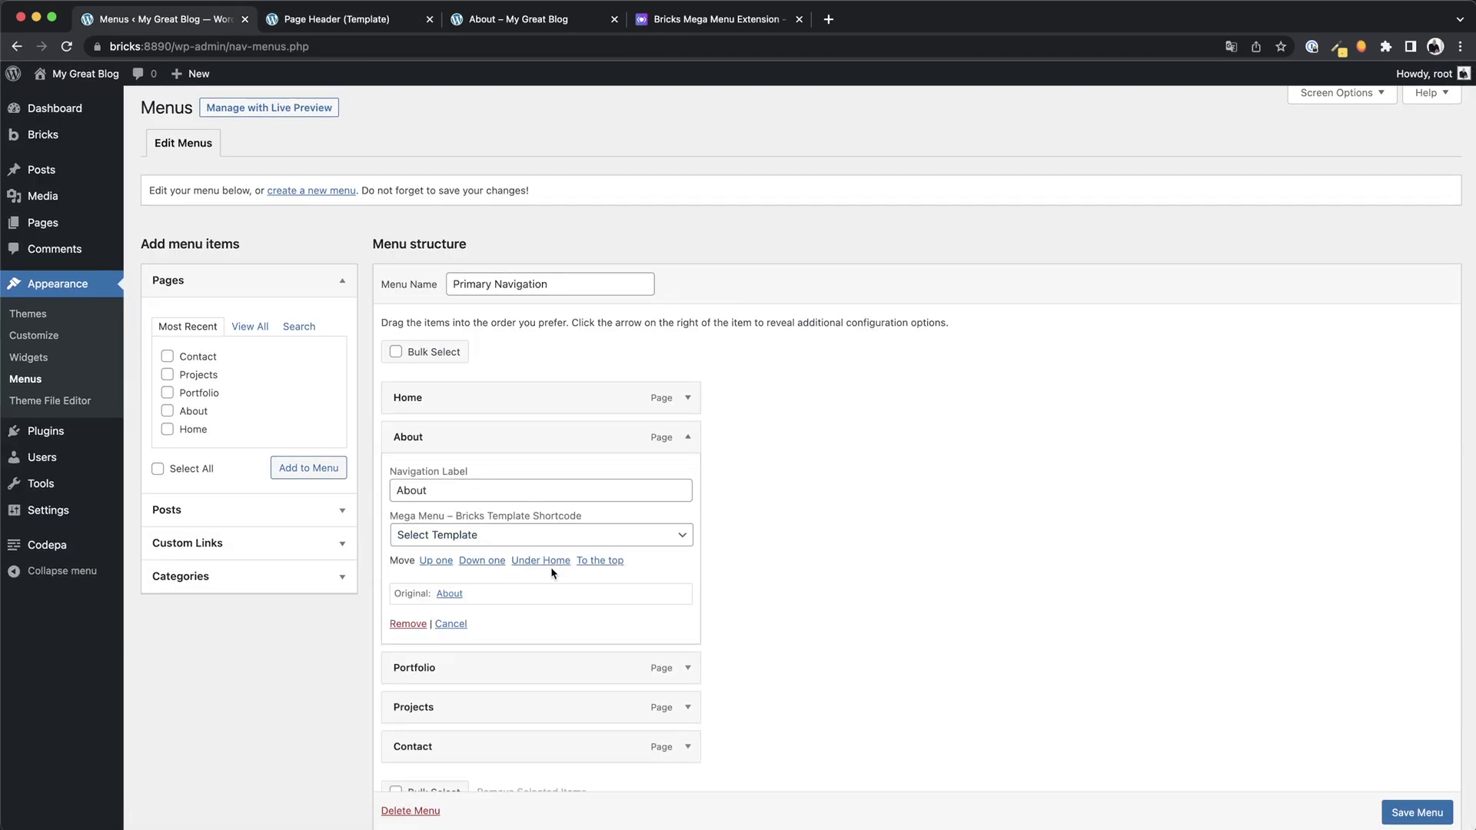
click(538, 536)
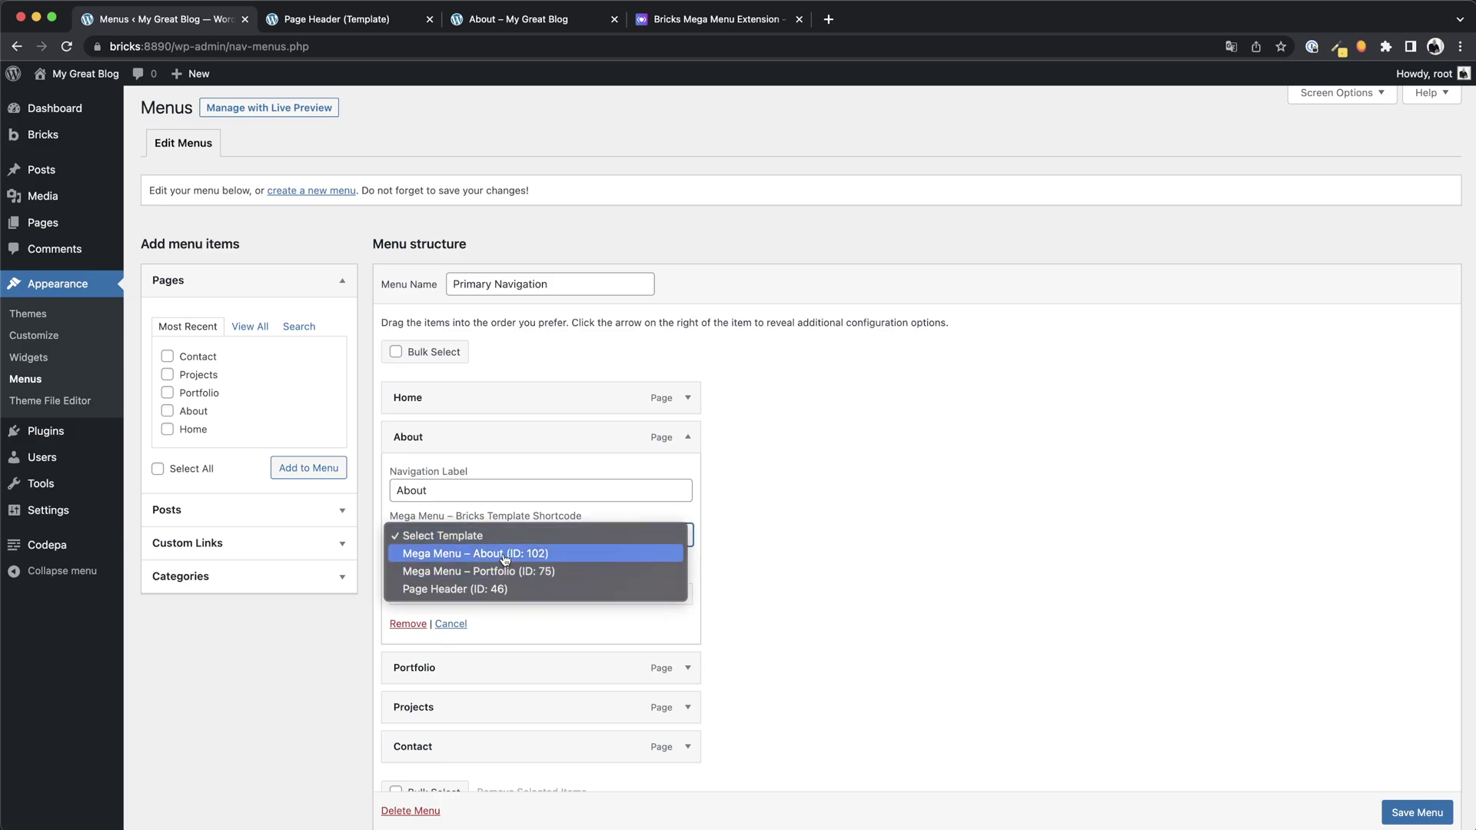
click(693, 558)
click(689, 437)
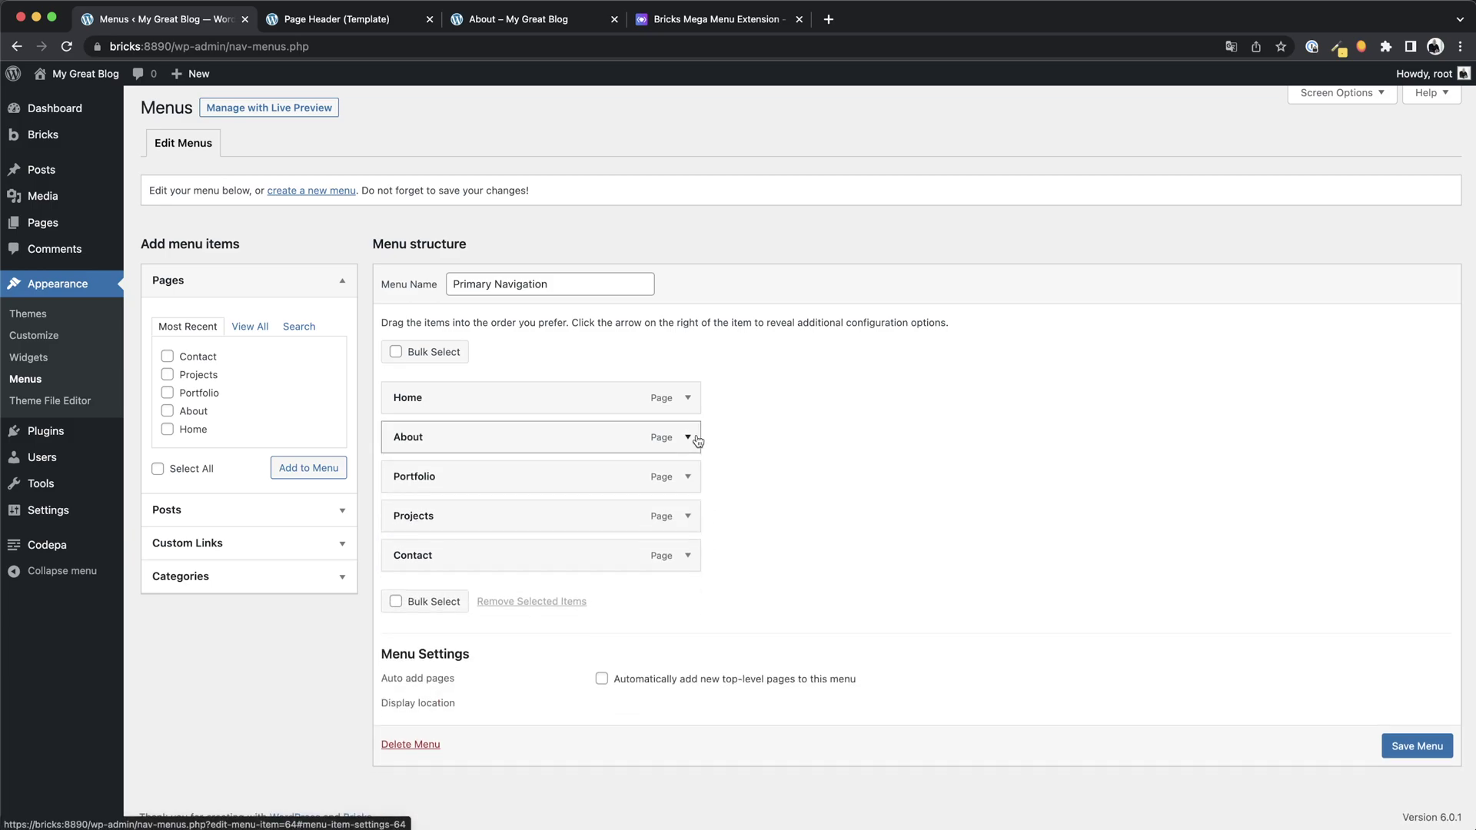
Step: Assign Mega Menu – Portfolio to the Portfolio item and save Primary Navigation
click(691, 484)
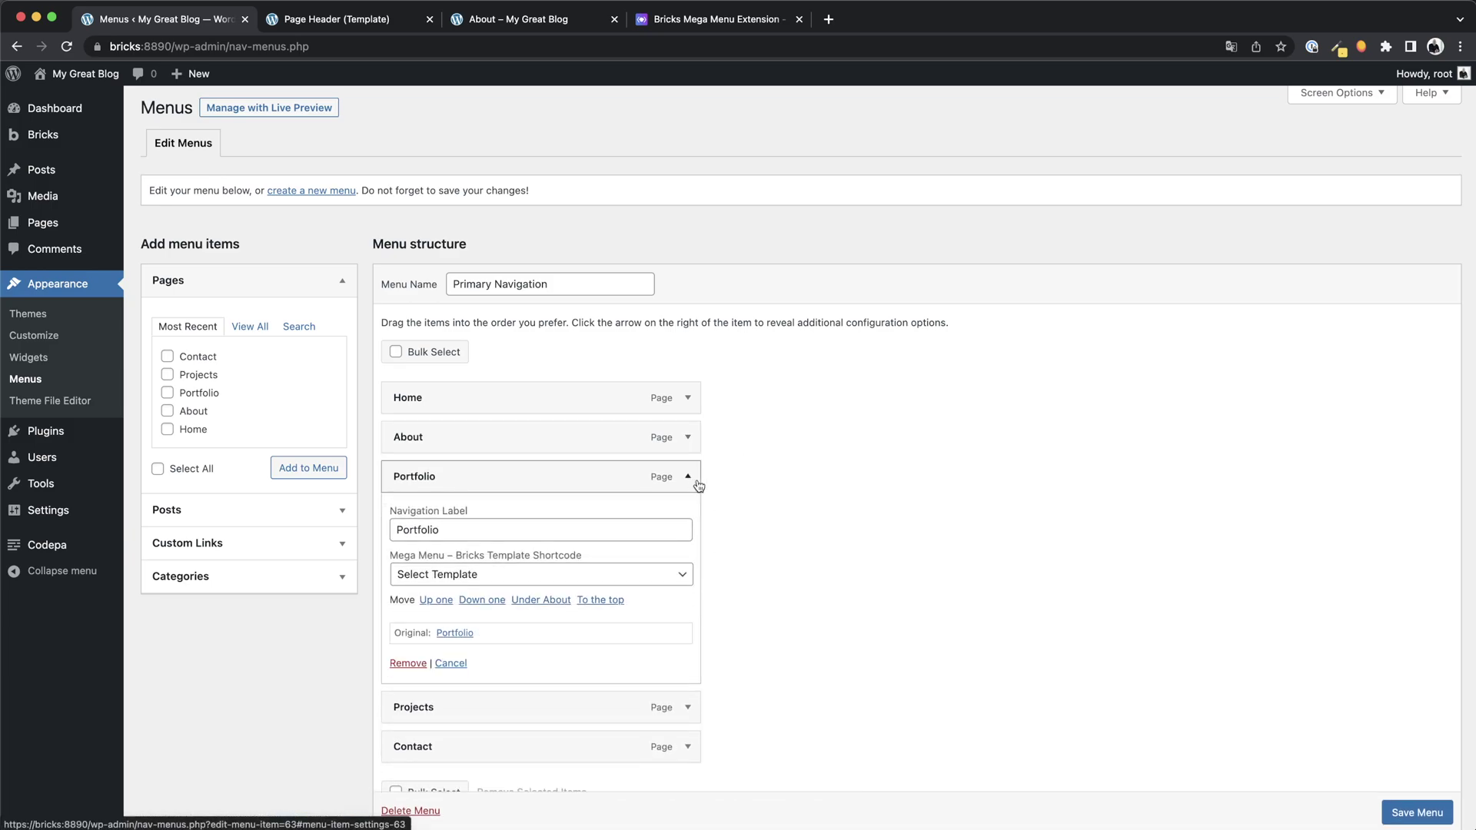
click(542, 574)
click(508, 611)
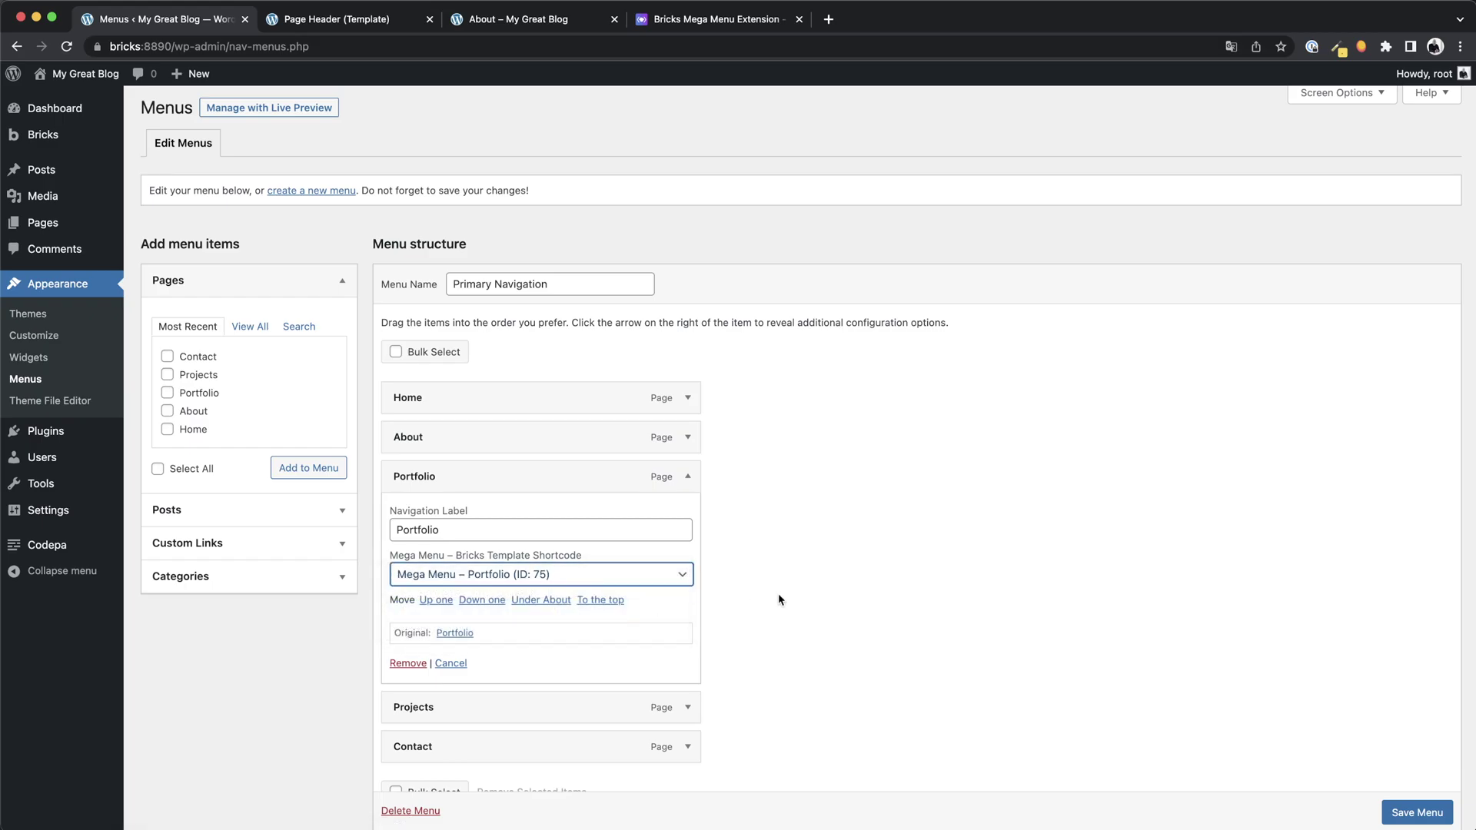
scroll(1418, 693, down, 1)
click(1417, 807)
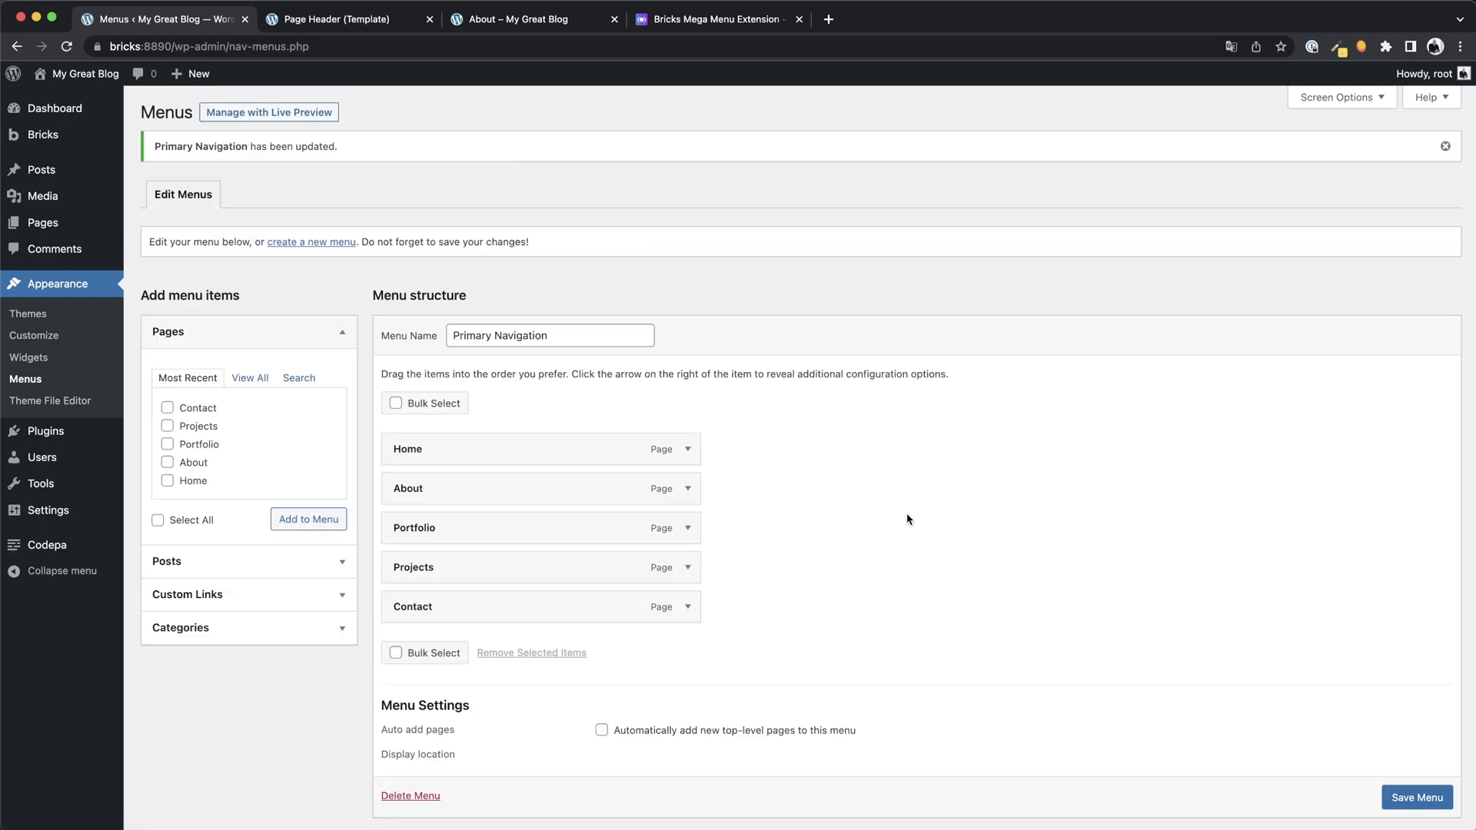
Step: Point the Page Header template's Nav Menu at Primary Navigation and reveal its mega menu settings
key(super+bracketleft)
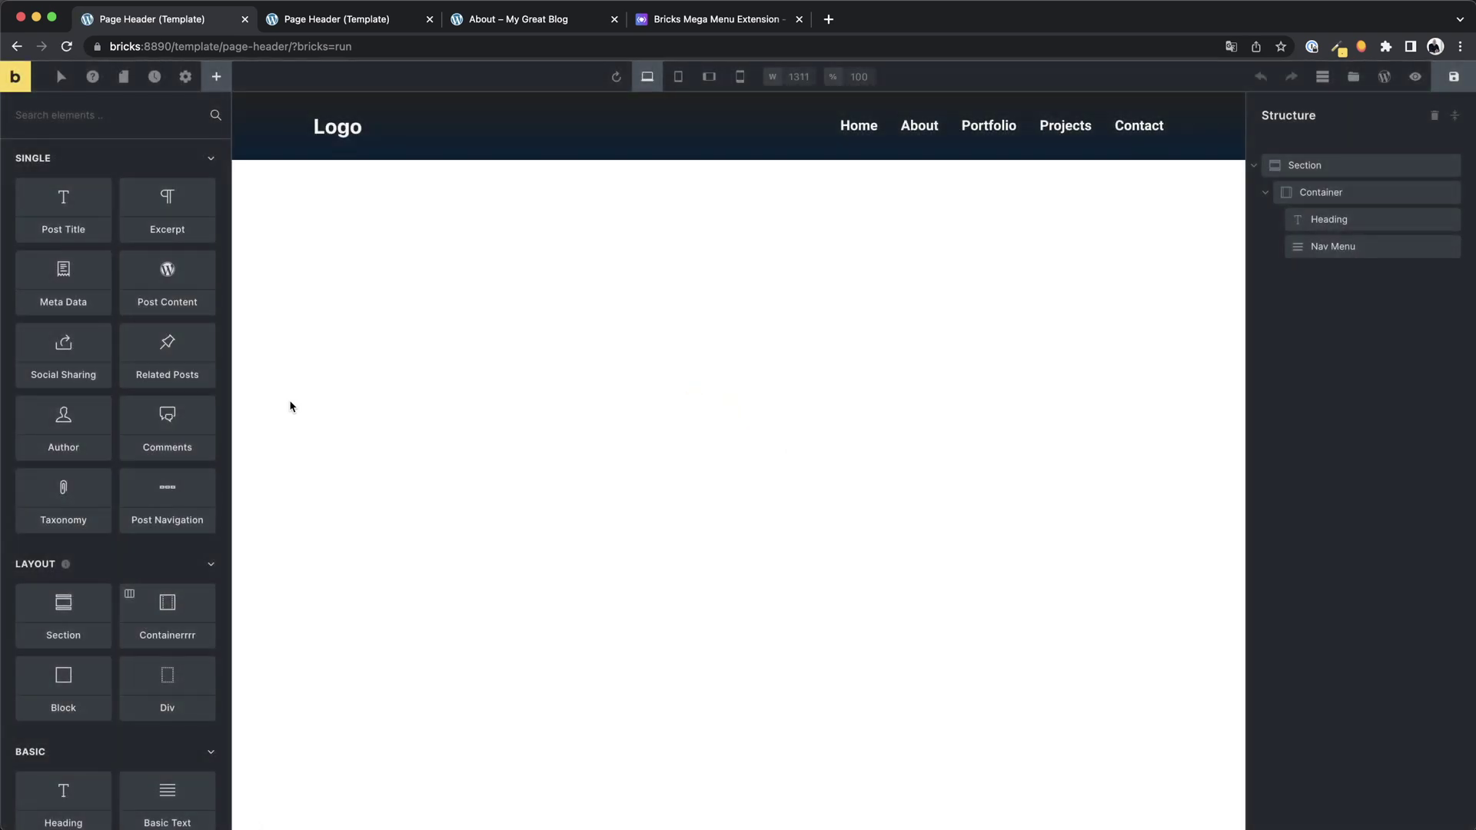
click(894, 127)
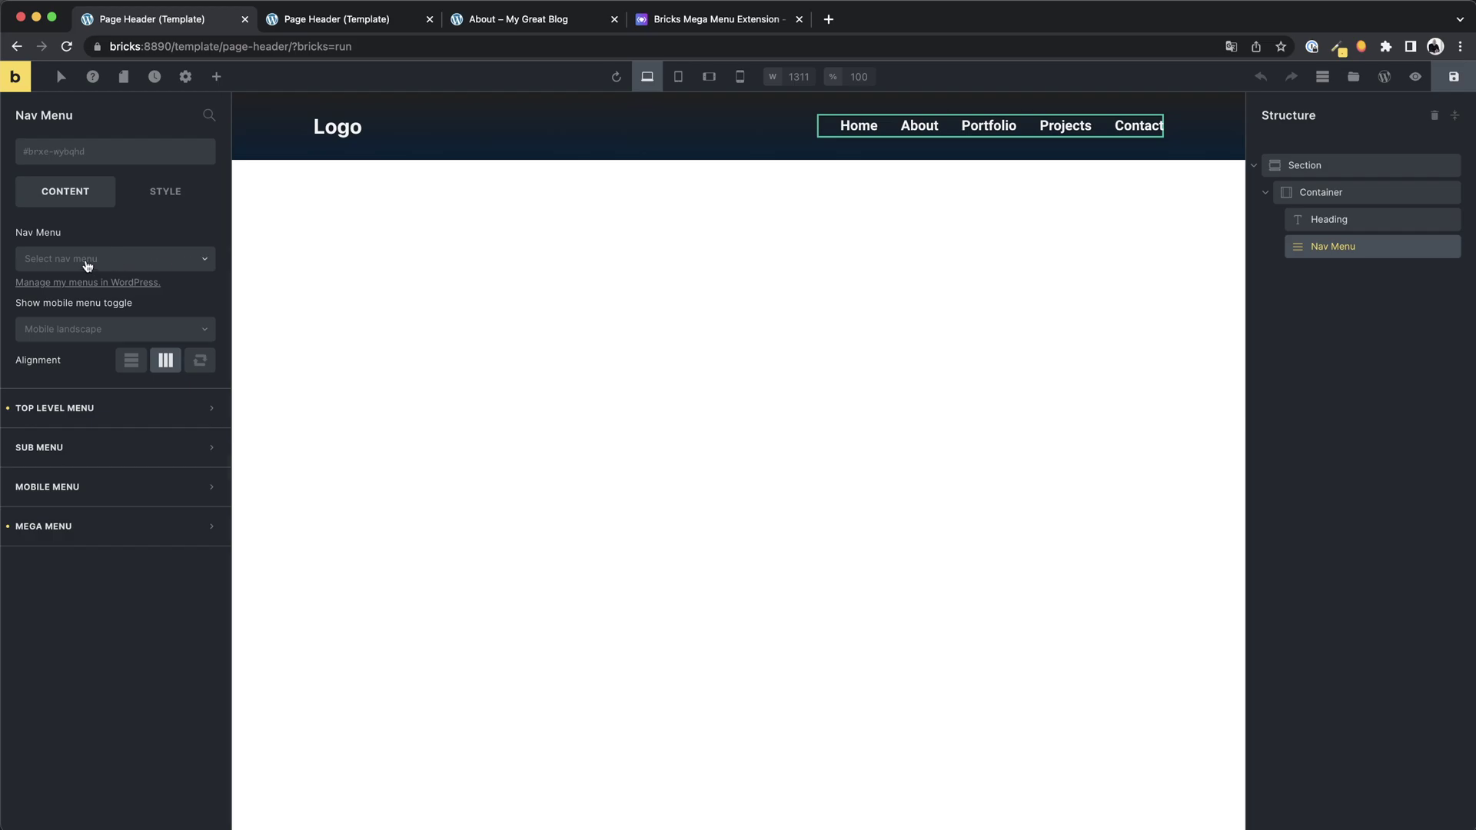
click(88, 266)
click(54, 287)
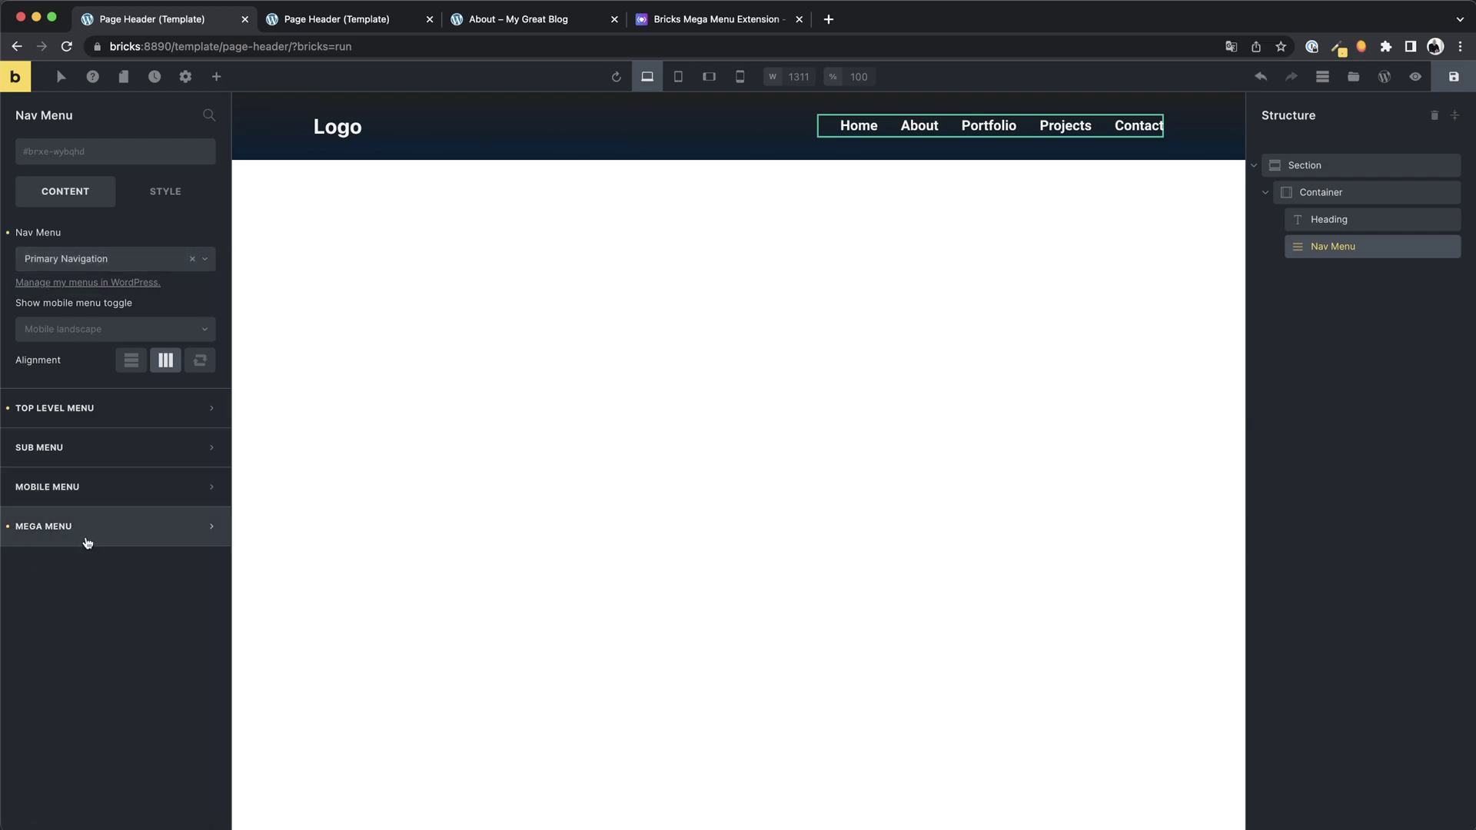
click(73, 527)
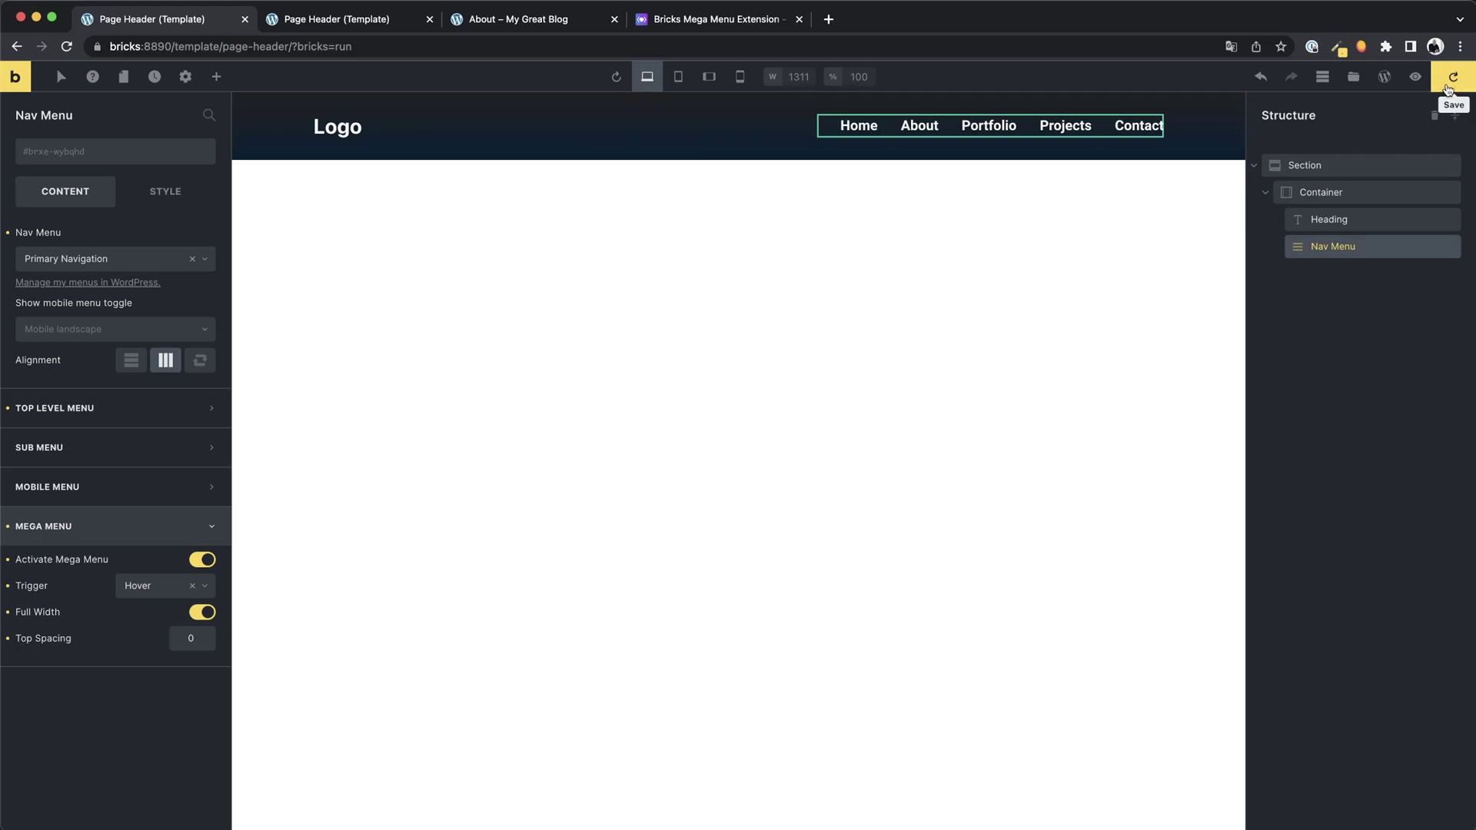
Step: Save the Page Header template and reload the live About page to check the header menu
click(1453, 77)
click(519, 19)
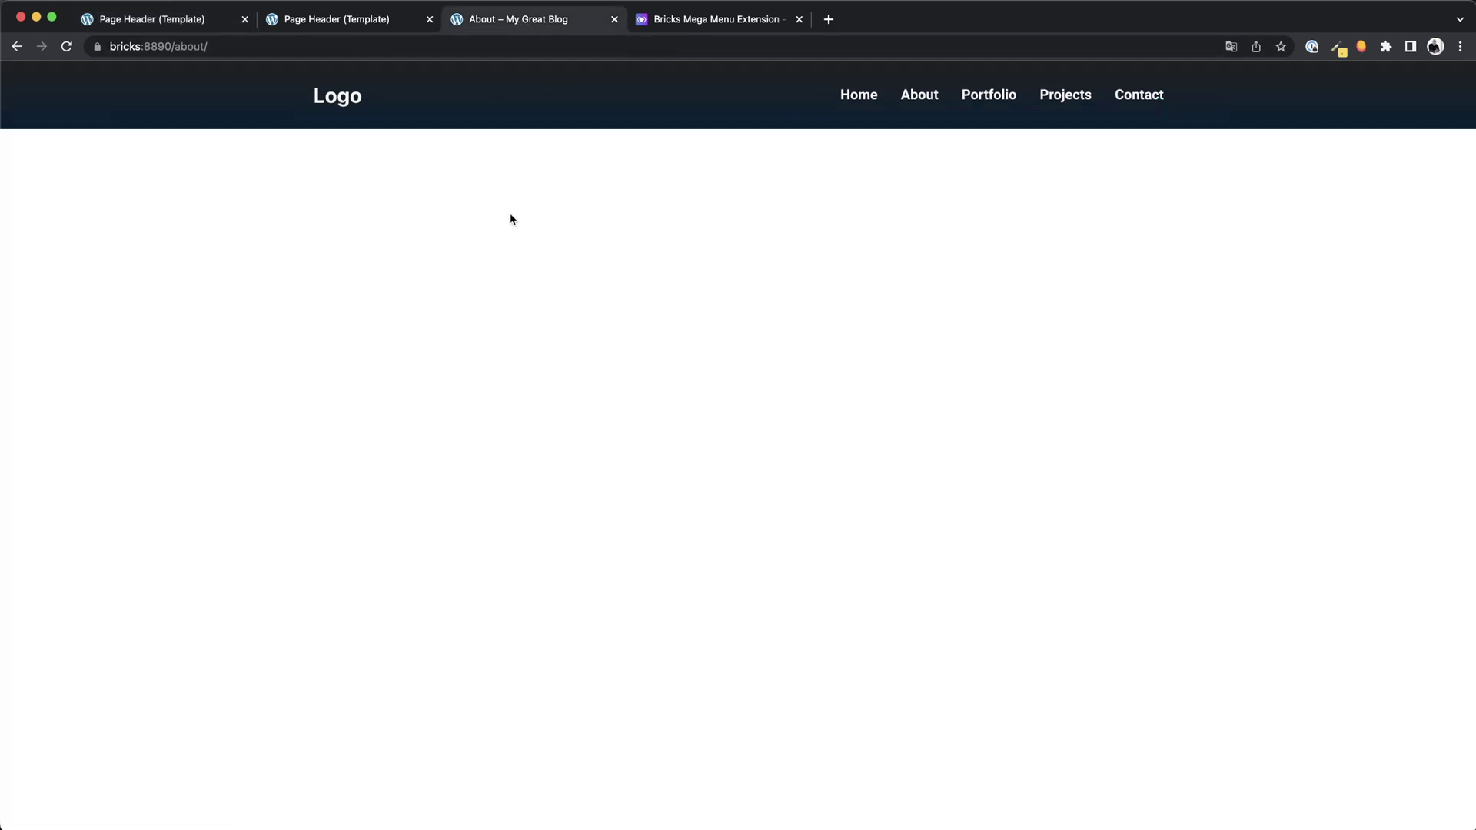
key(super+r)
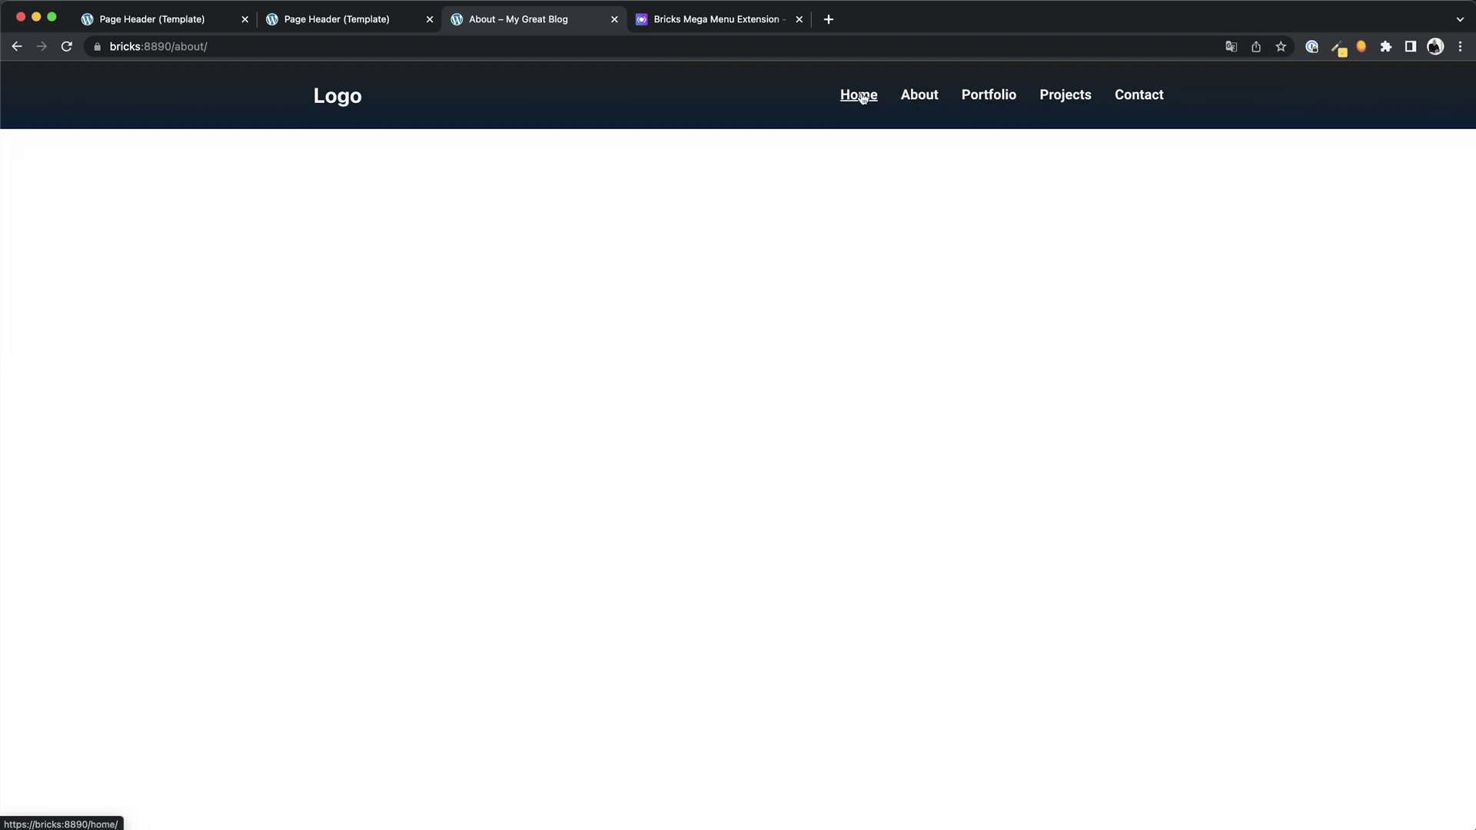
Step: Set the mega menu trigger to Click, save, and test About on the live page
click(293, 21)
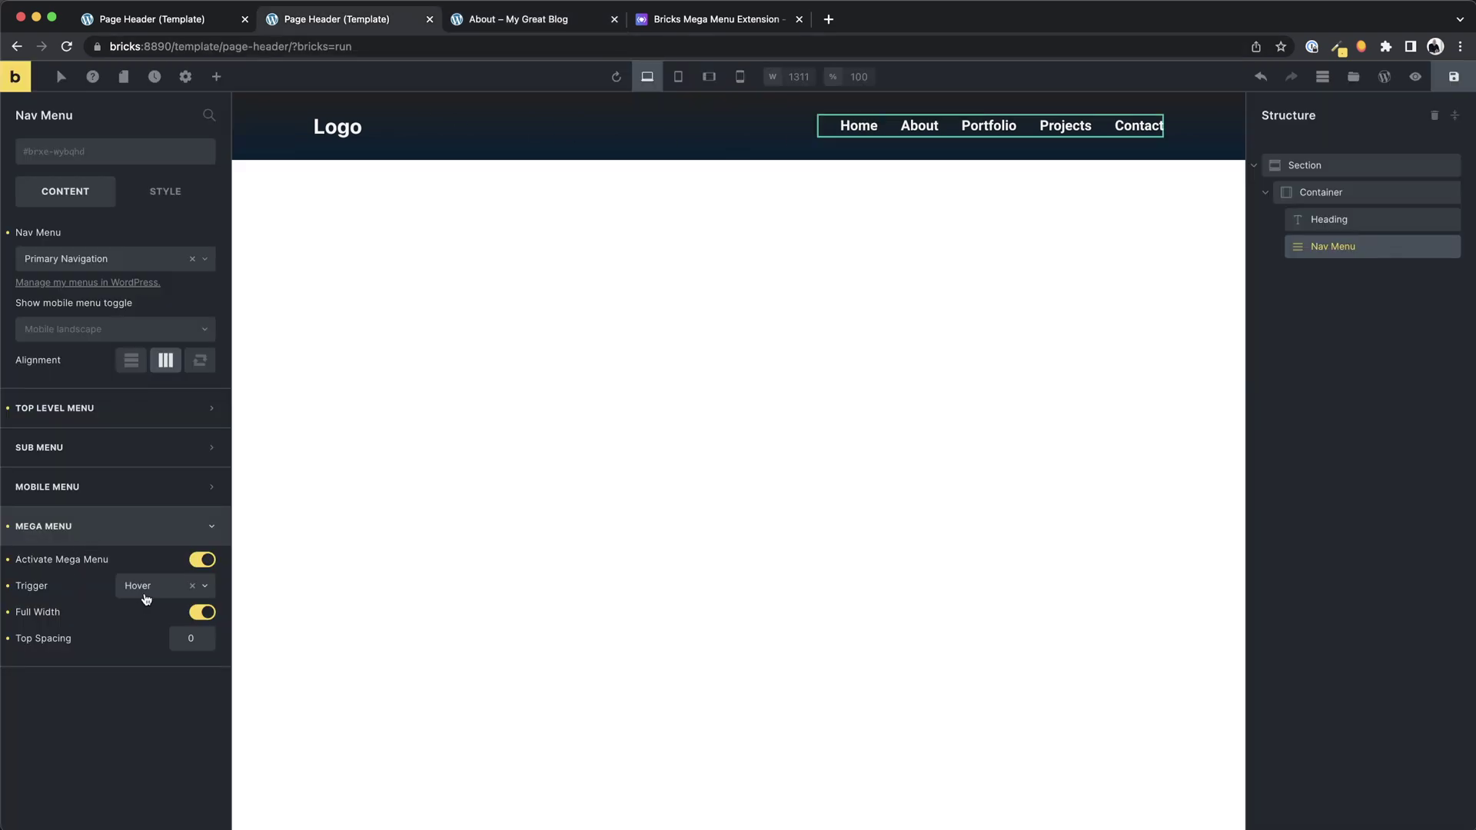
click(147, 588)
click(137, 611)
click(1454, 76)
key(ctrl+Tab)
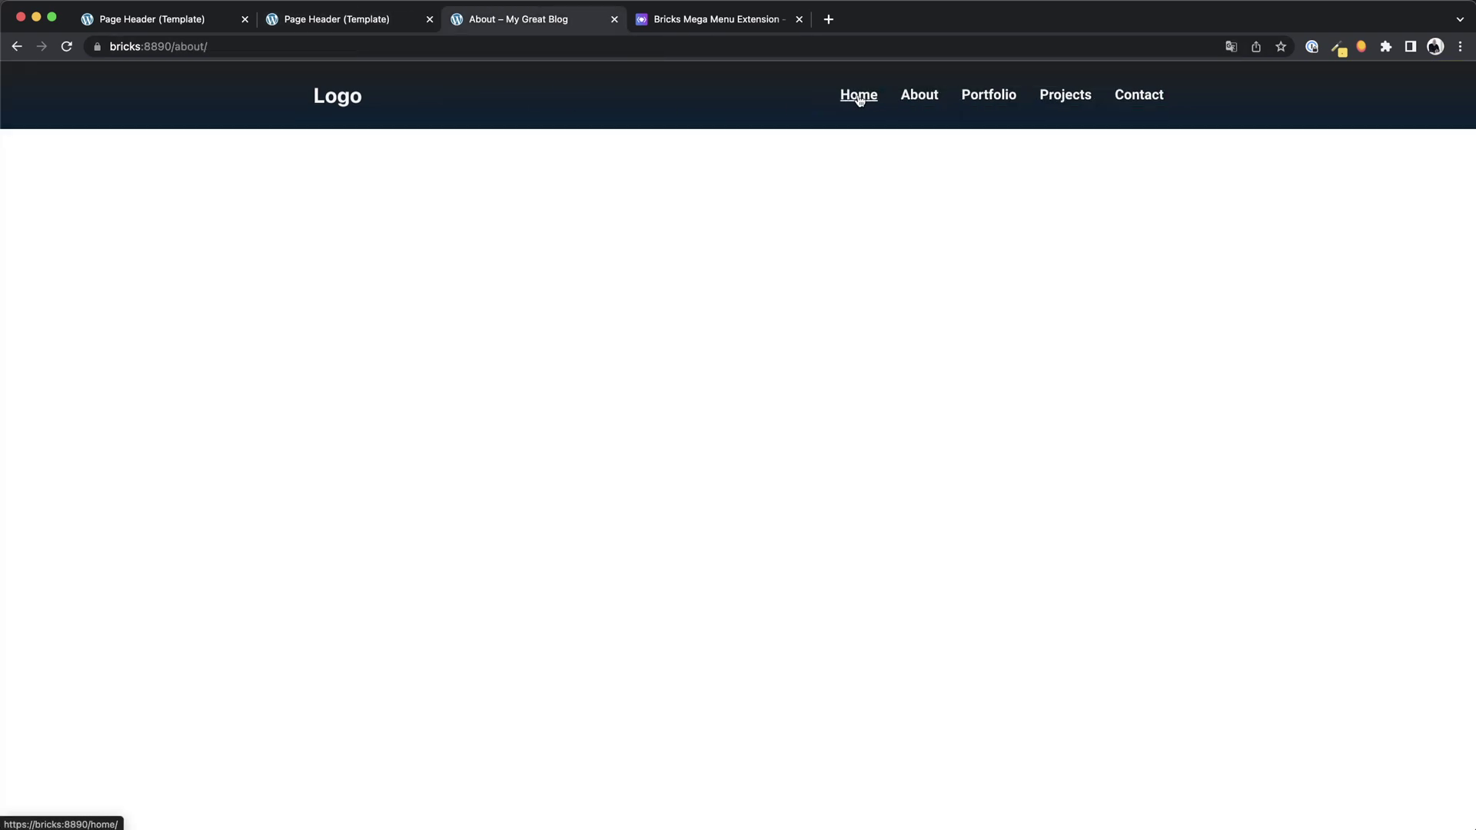
click(922, 98)
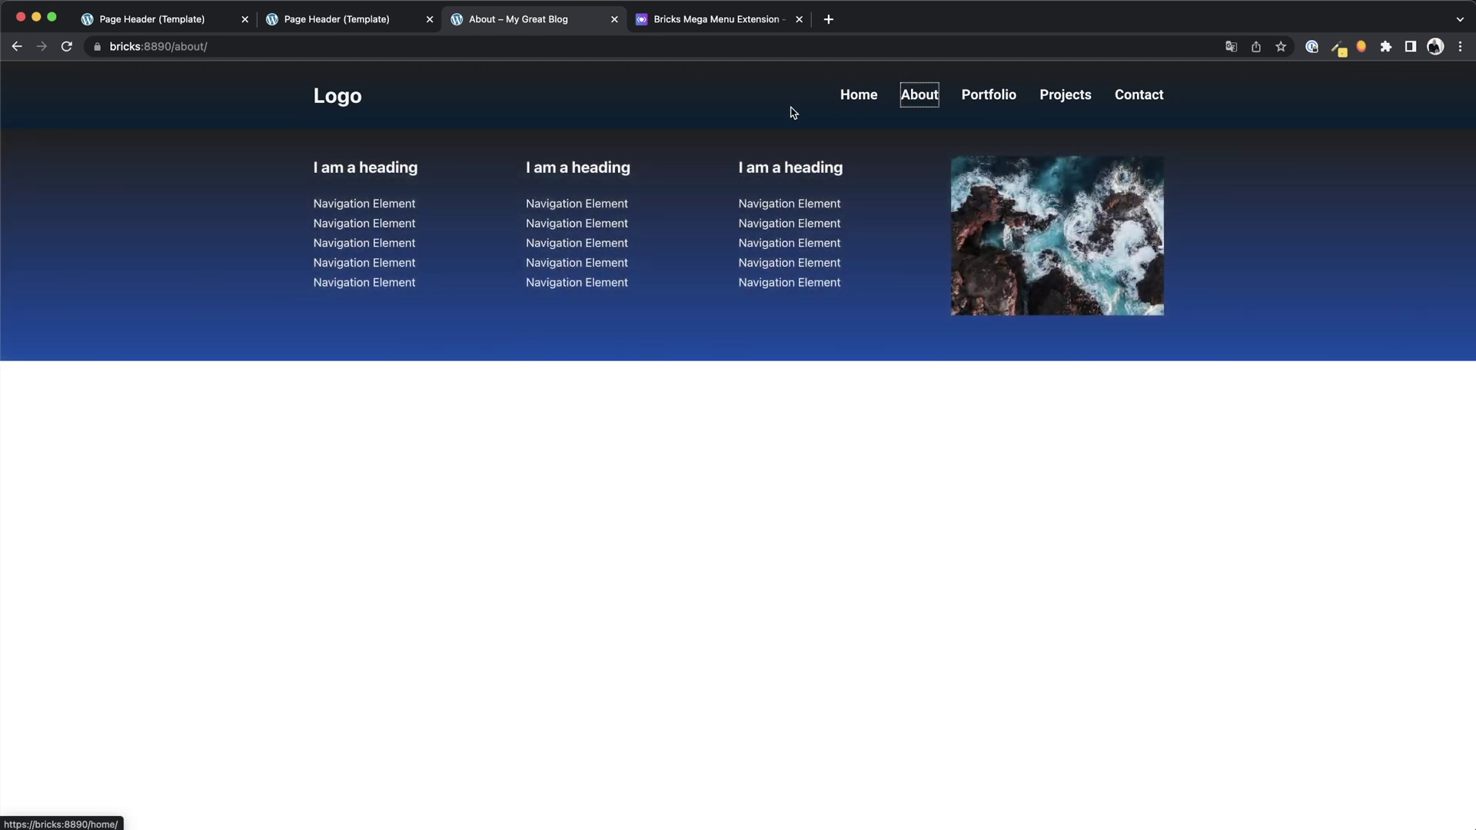
Step: Commit a top spacing of 10, then test the Portfolio and About mega menus live
key(ctrl+shift+Tab)
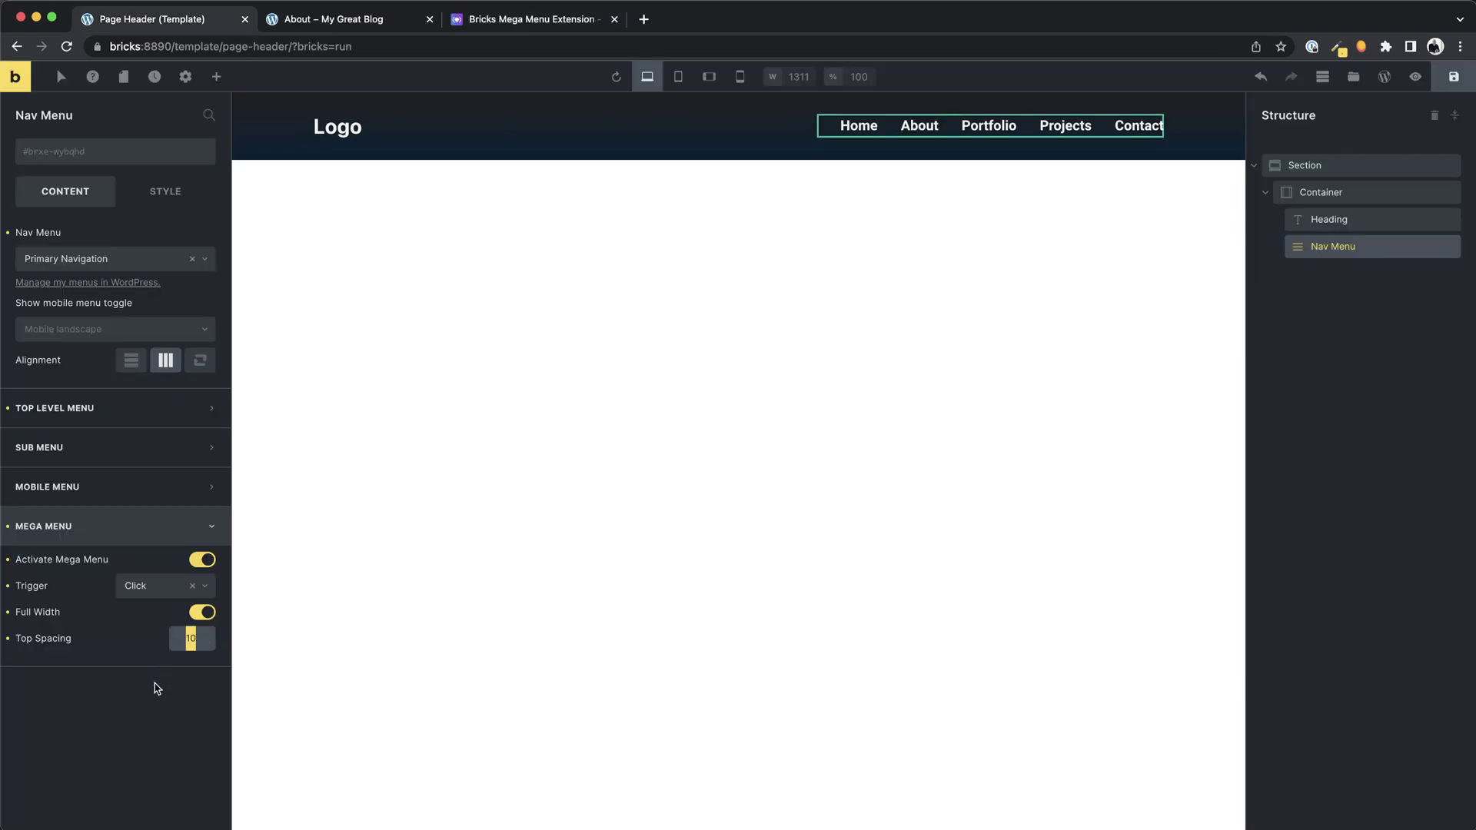
key(Right)
key(ctrl+Tab)
click(988, 95)
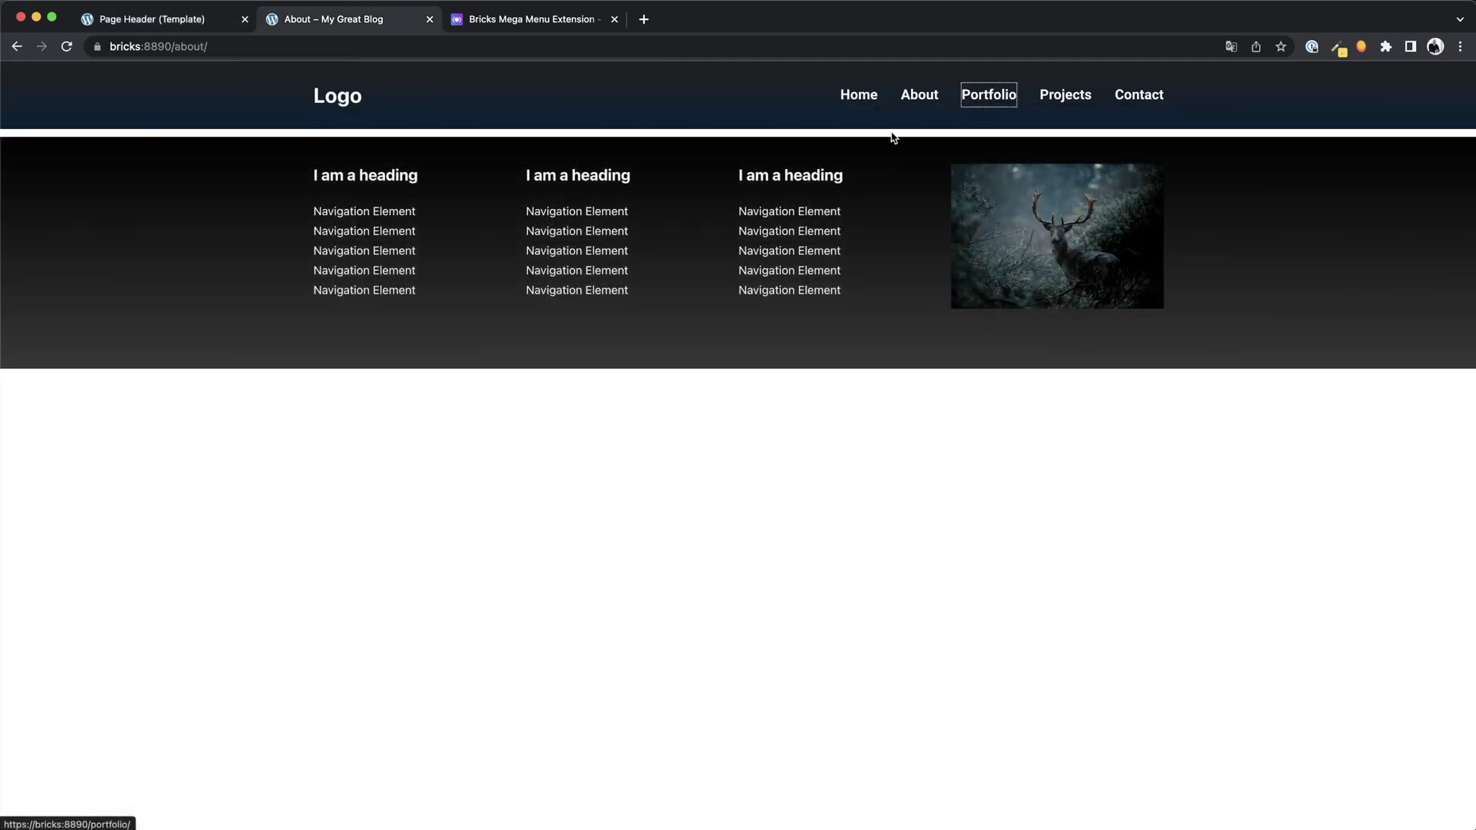
click(921, 98)
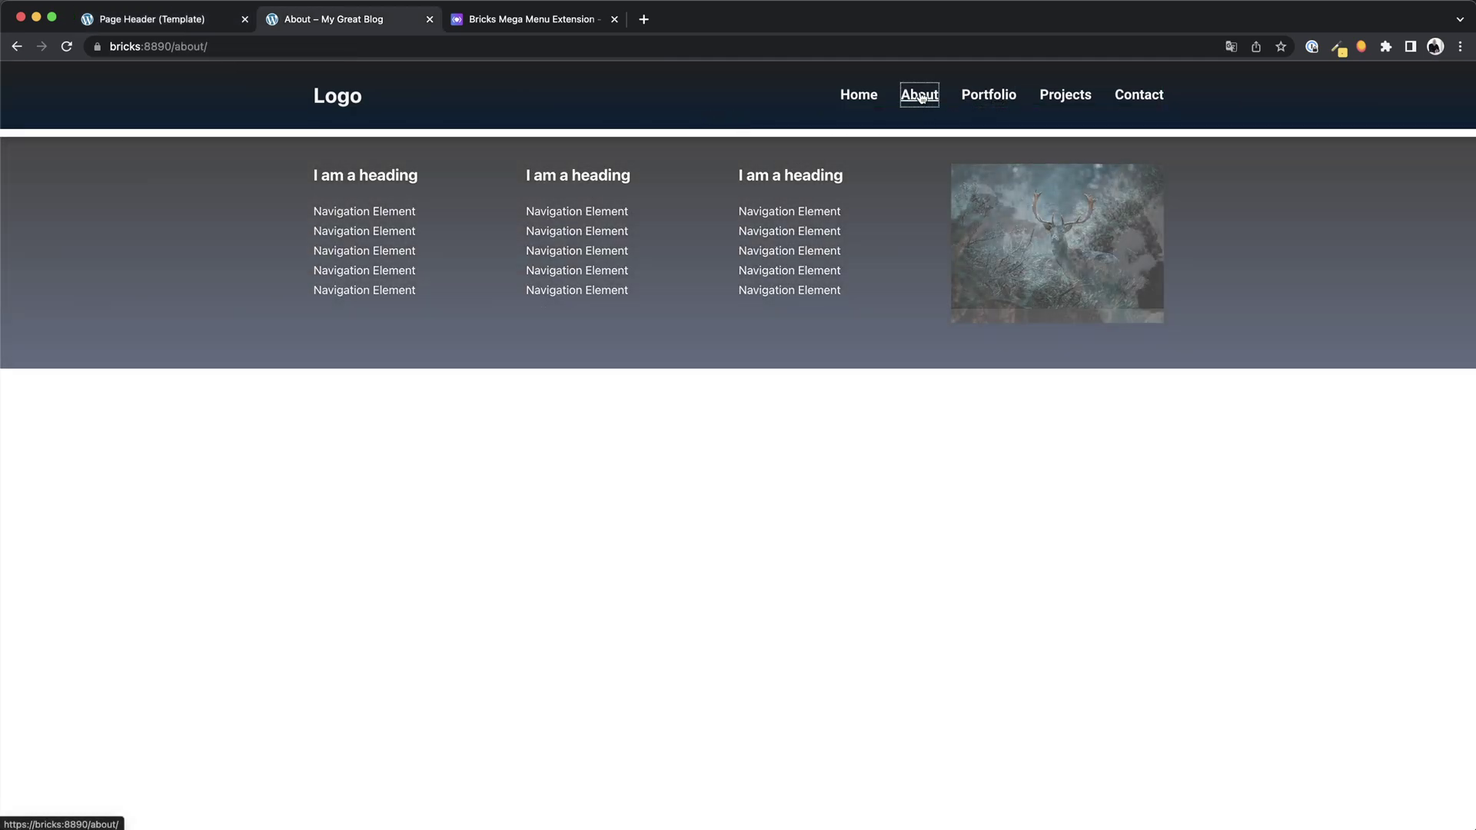
click(988, 98)
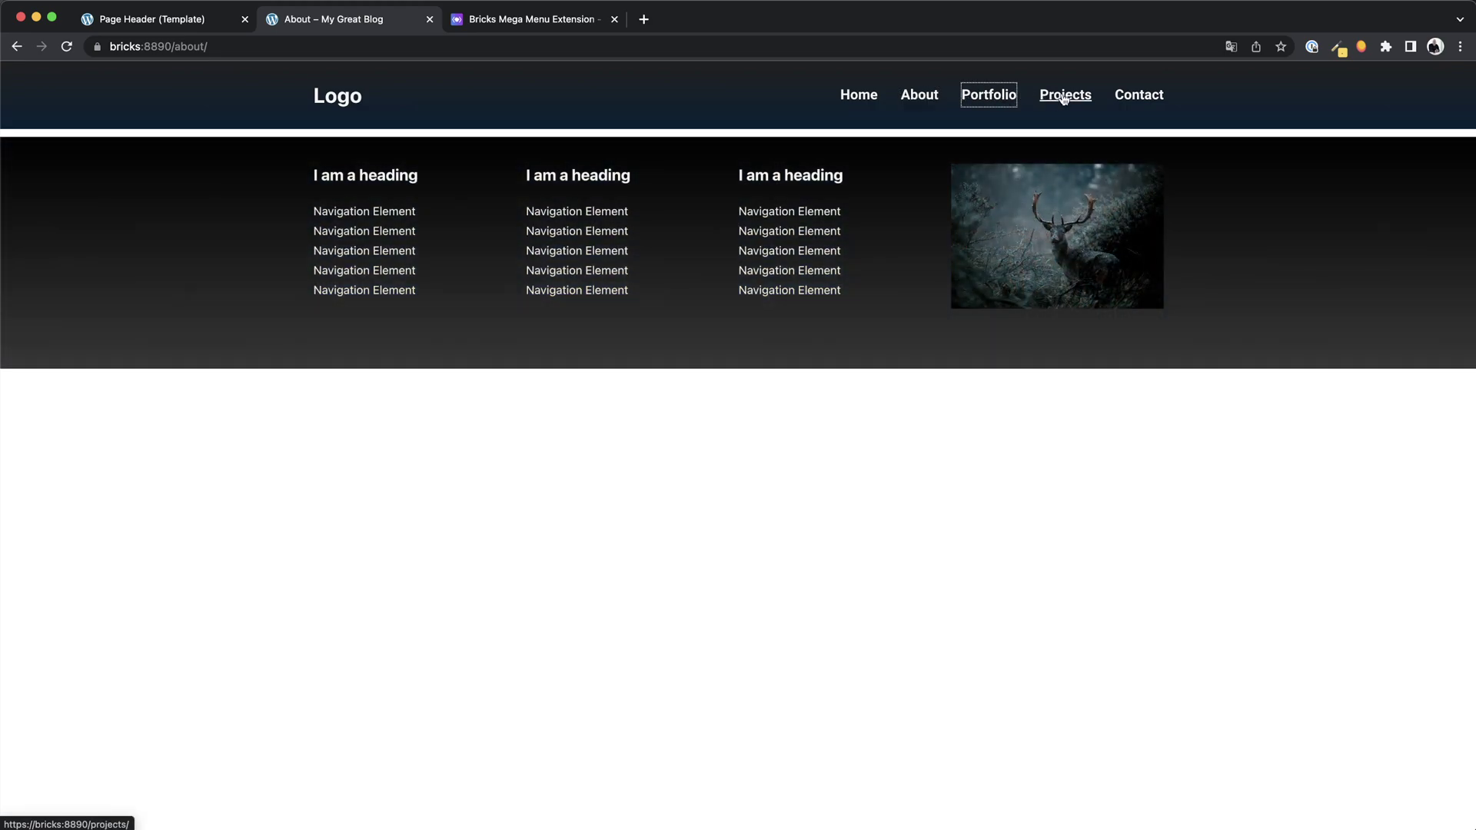
click(750, 512)
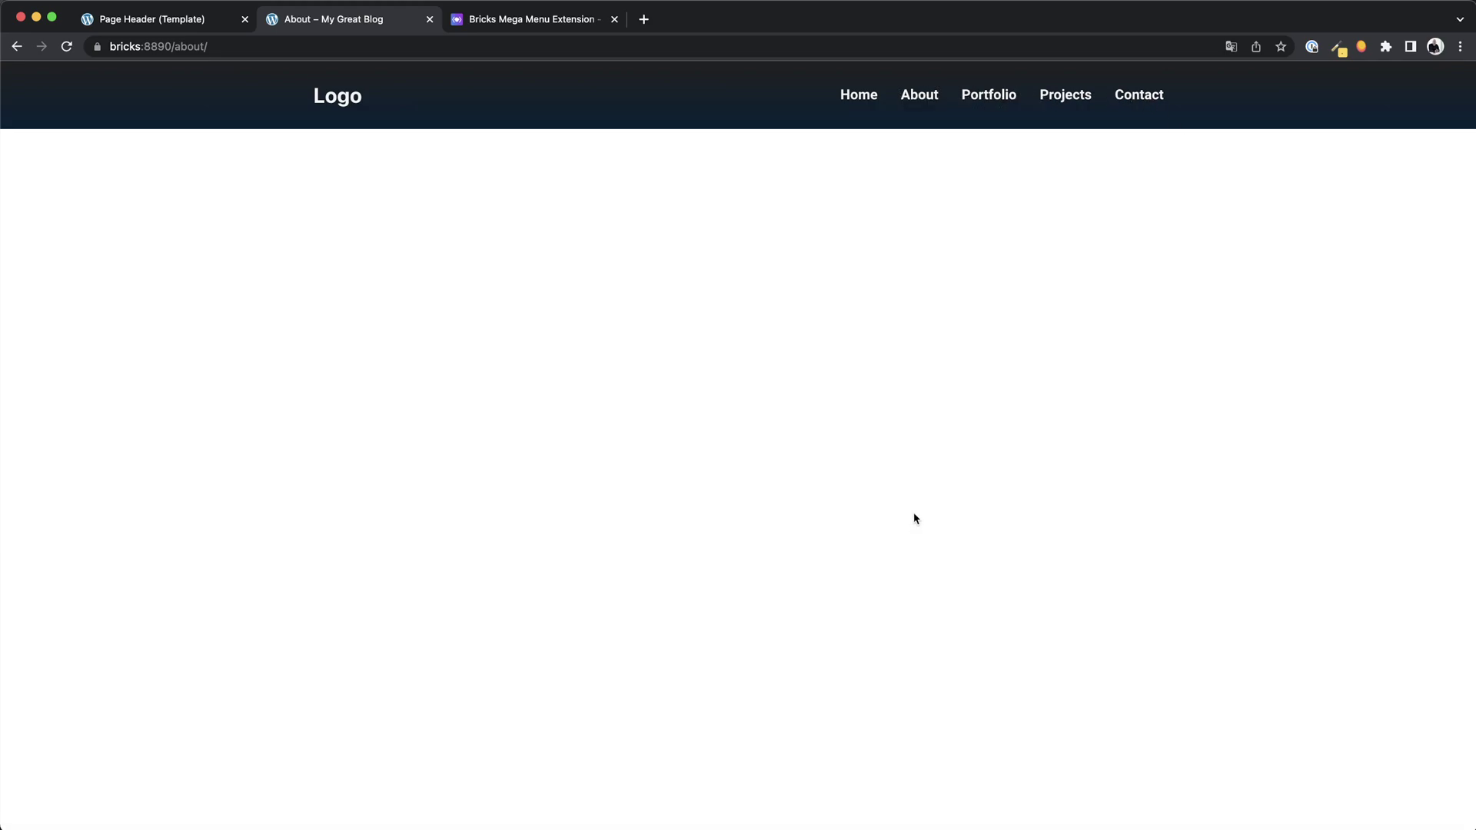